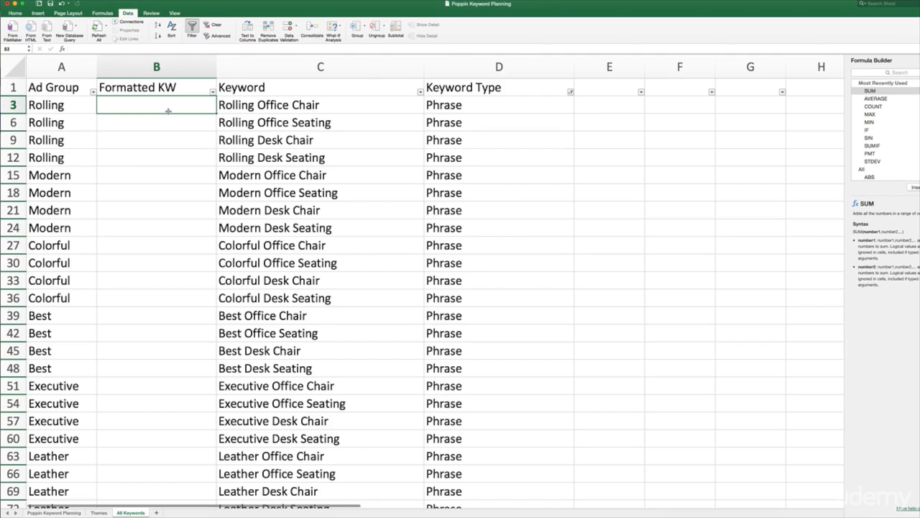
Enter the formula ="''"&C3&"''" in cell B3 to wrap the first Phrase keyword in quotation marks built from paired apostrophes
text(=)
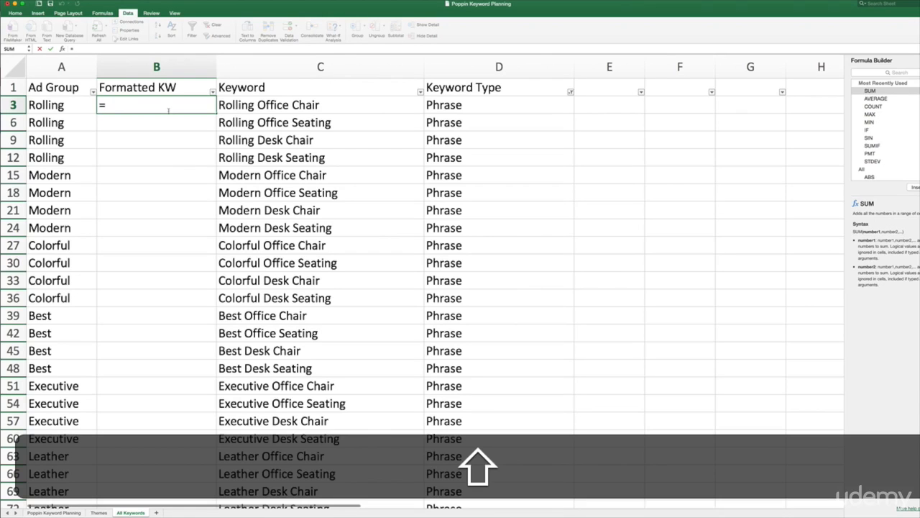
text(")
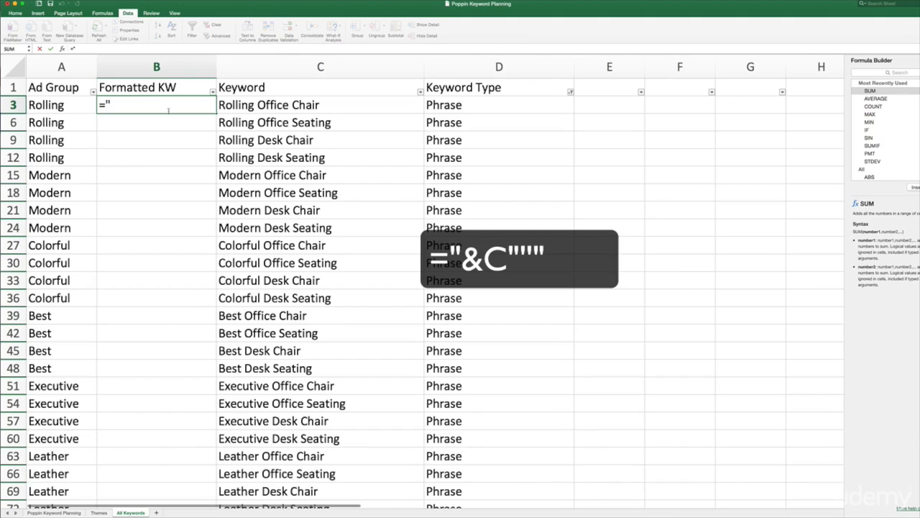
key(BackSpace)
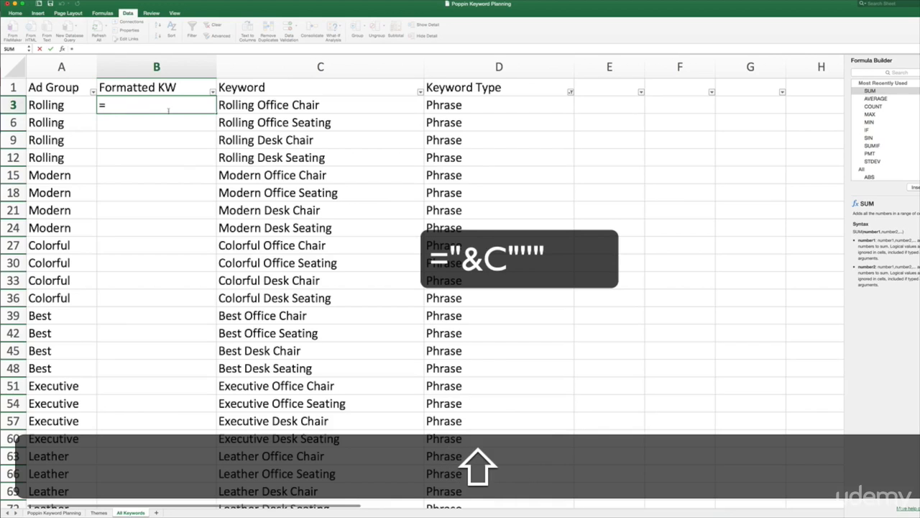
text(")
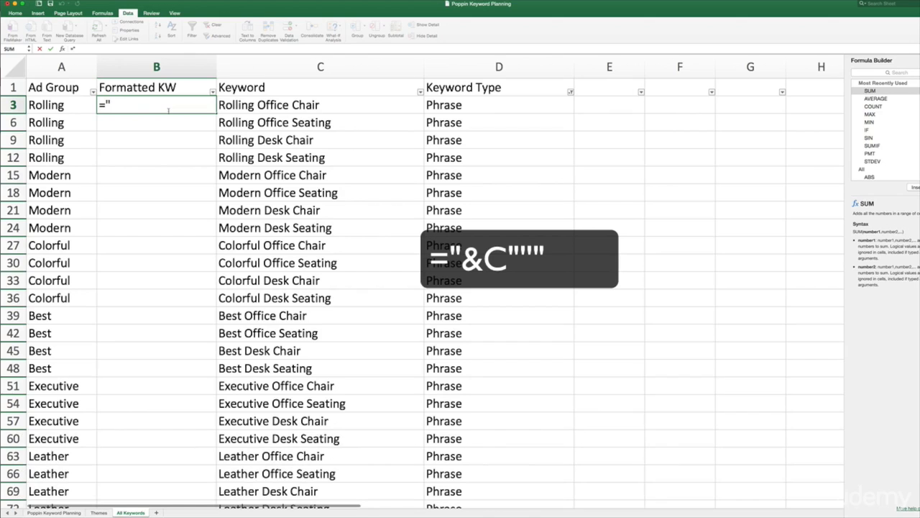
text("")
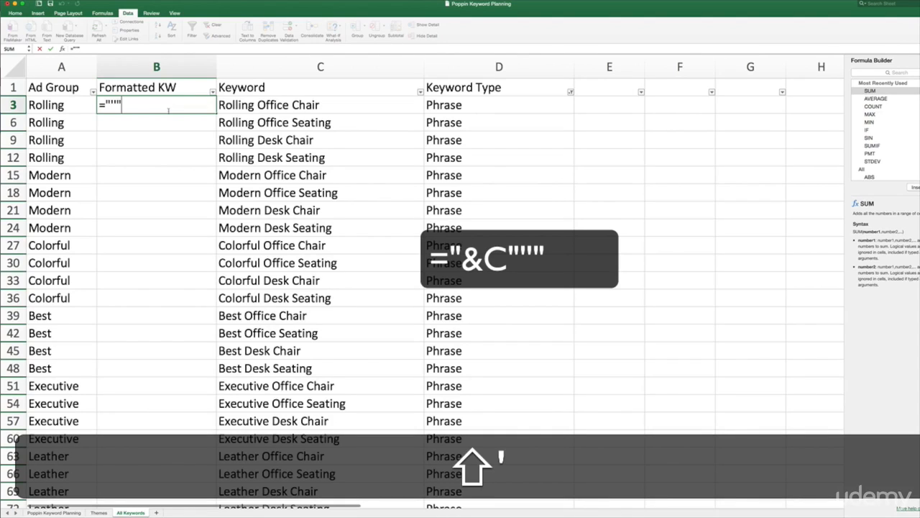
key(shift)
text(&)
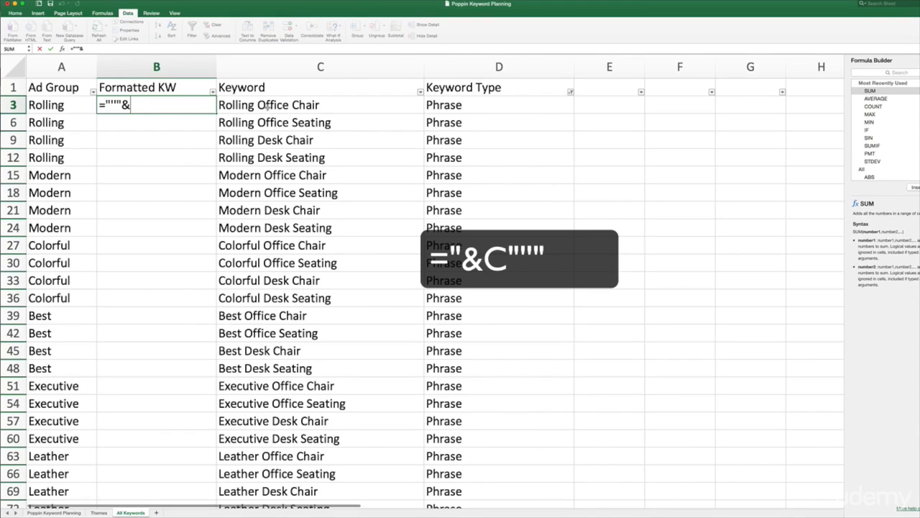
click(267, 105)
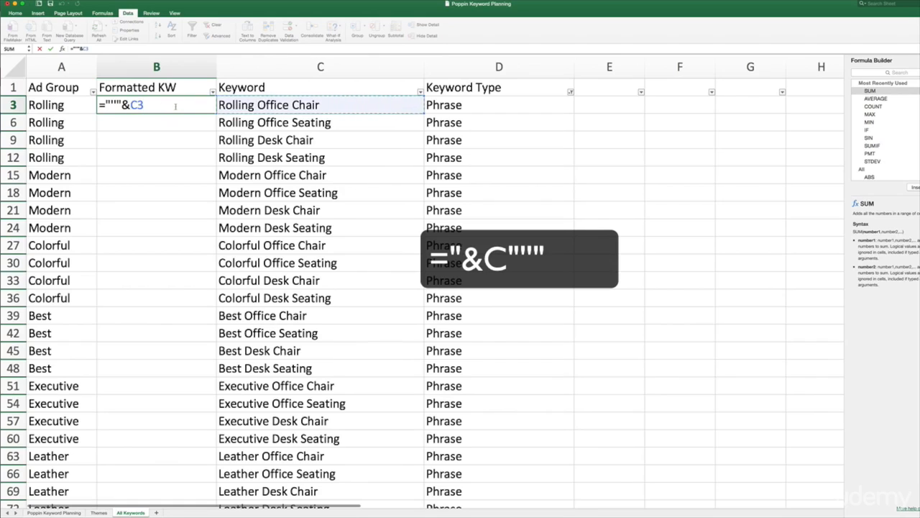
key(shift)
text(&)
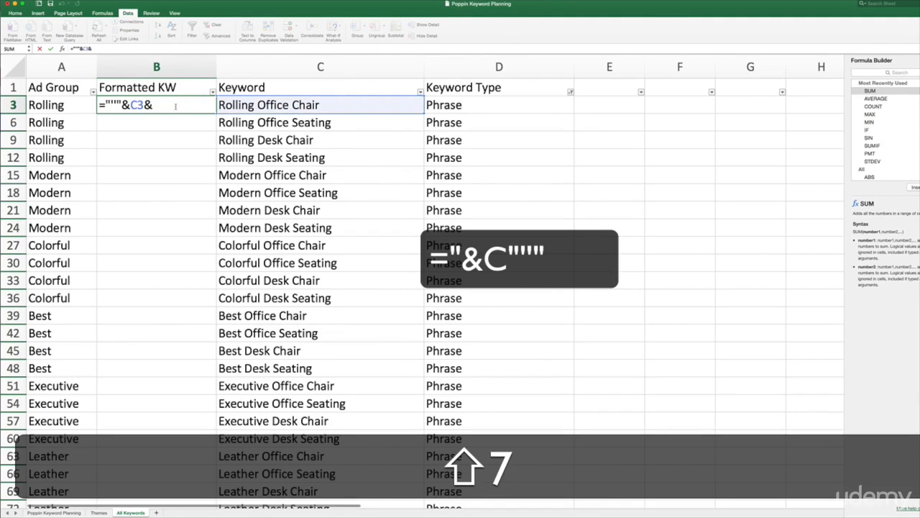
text(")
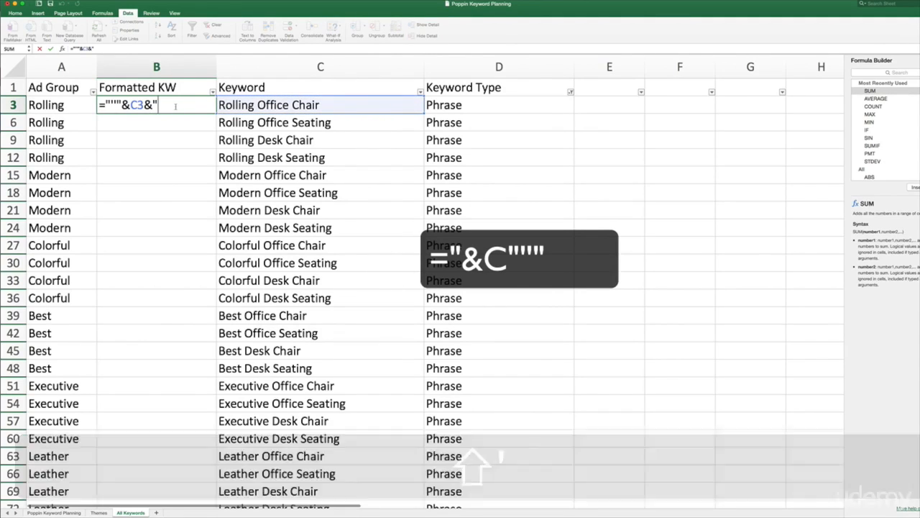
text(")
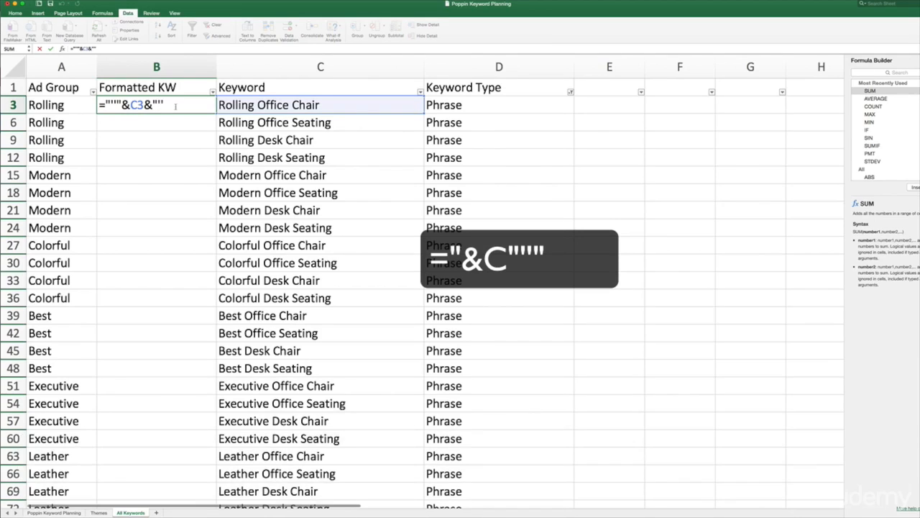
key(BackSpace)
key(BackSpace)
text(')
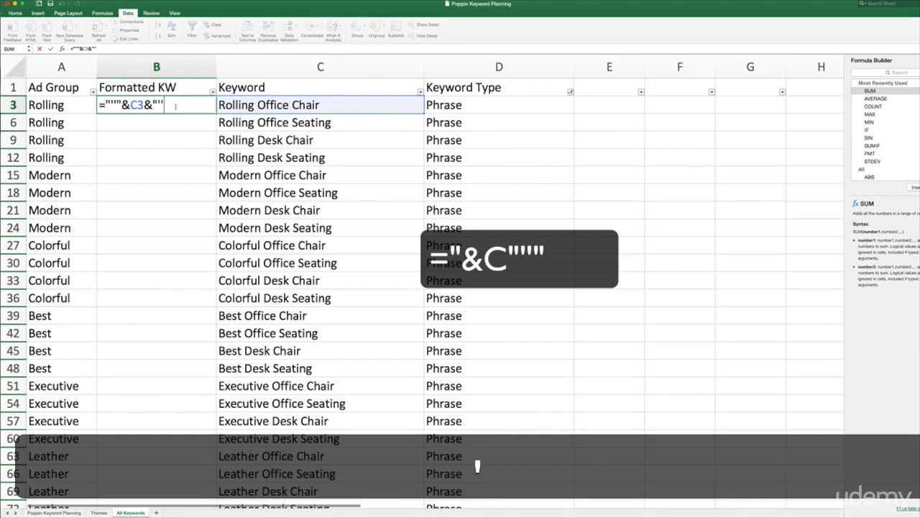
text(")
key(Return)
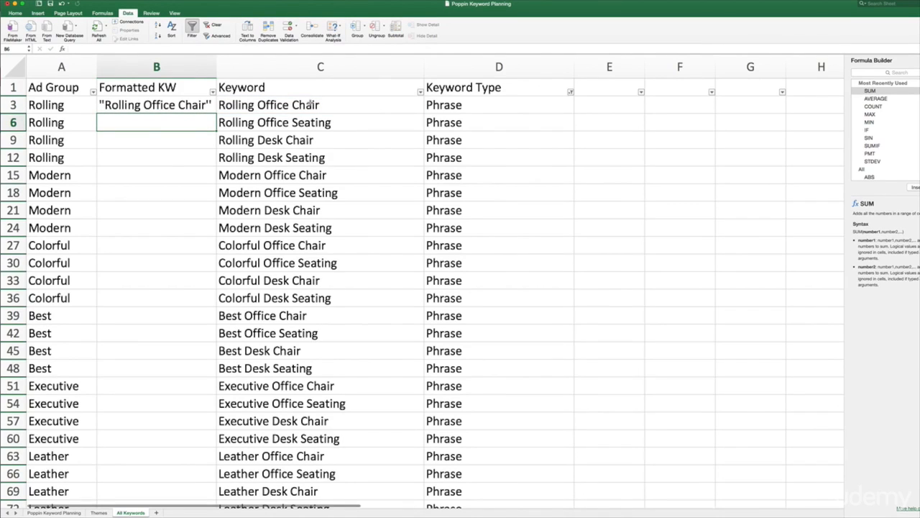
Fill the quotation-mark formula from B3 down the Formatted KW column for all filtered Phrase rows and check the filled keywords
click(183, 105)
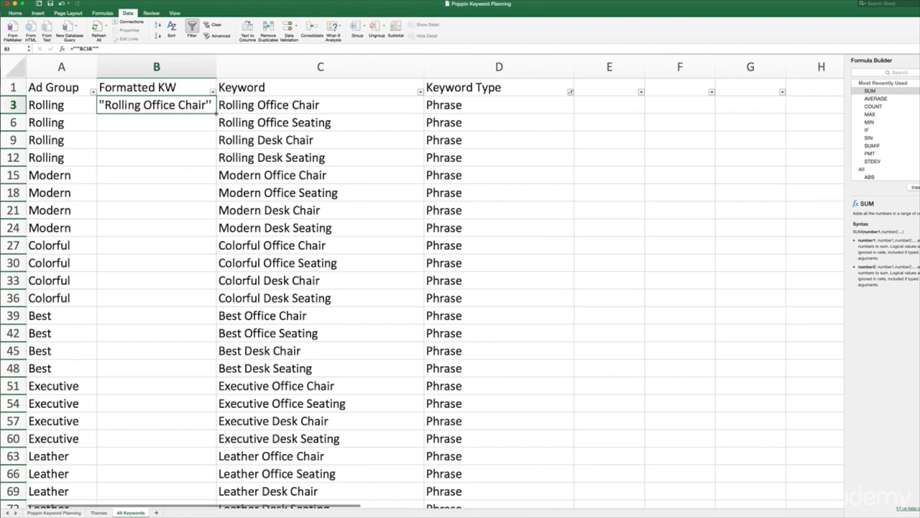
double_click(215, 112)
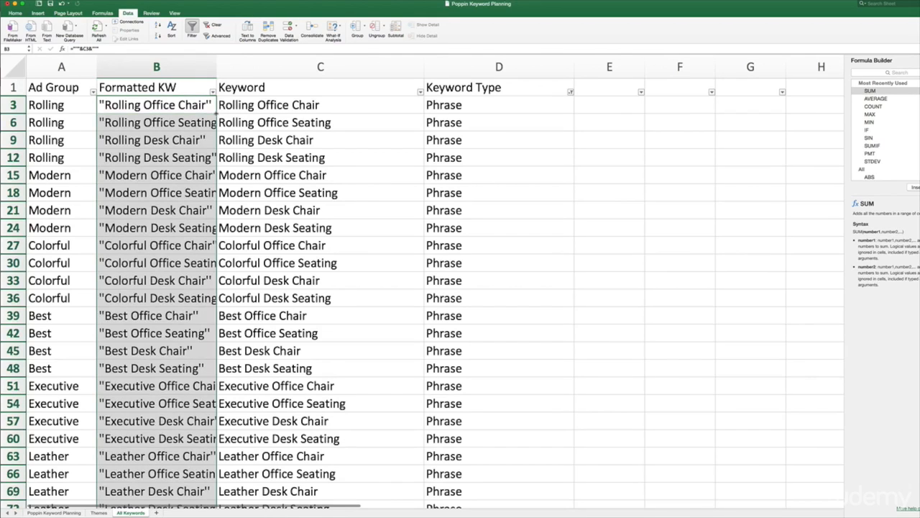
scroll(195, 174, down, 3)
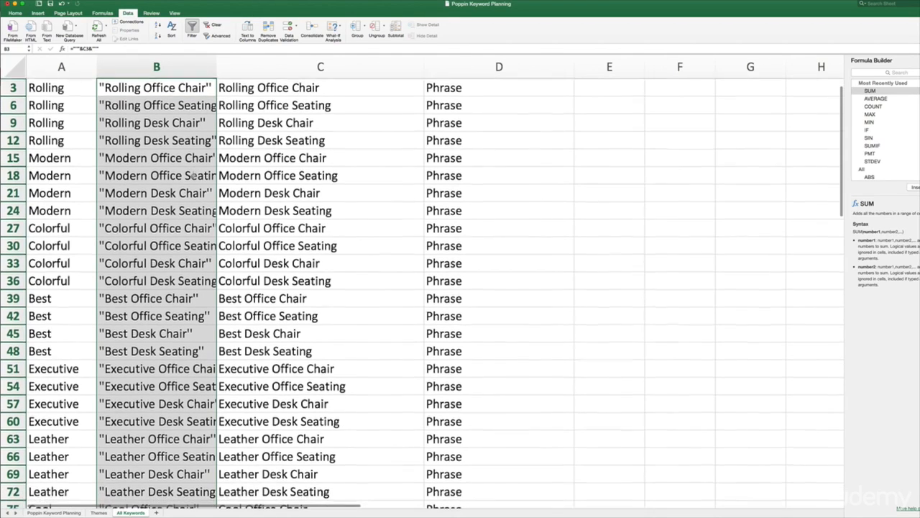
scroll(194, 175, down, 12)
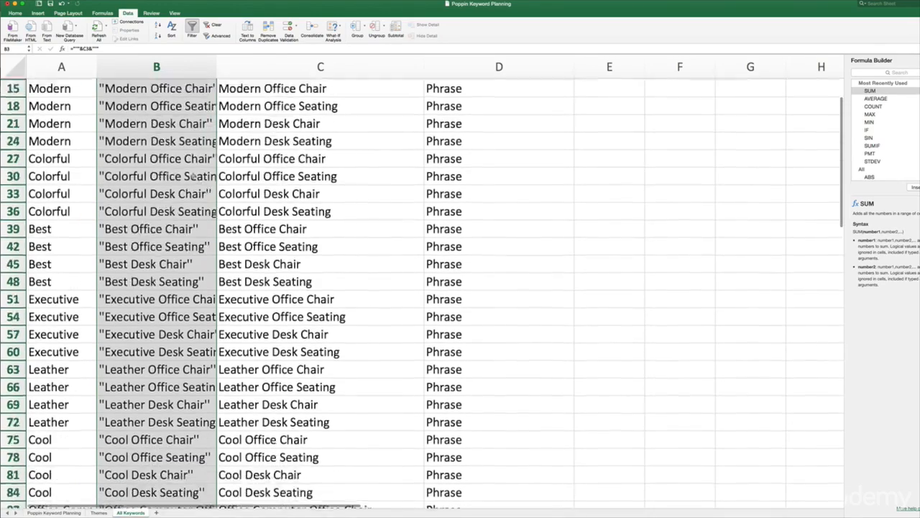
scroll(194, 175, up, 8)
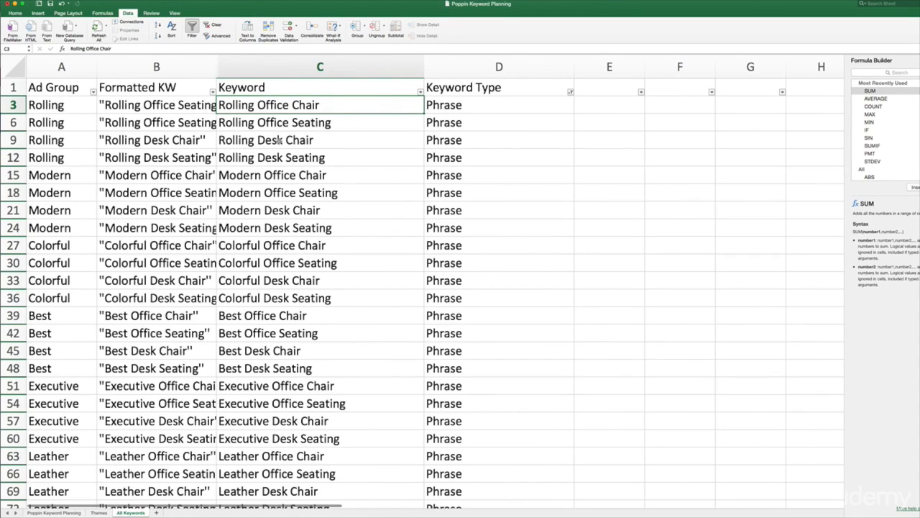
Change the Keyword Type filter to show only Exact rows instead of Phrase rows
click(571, 92)
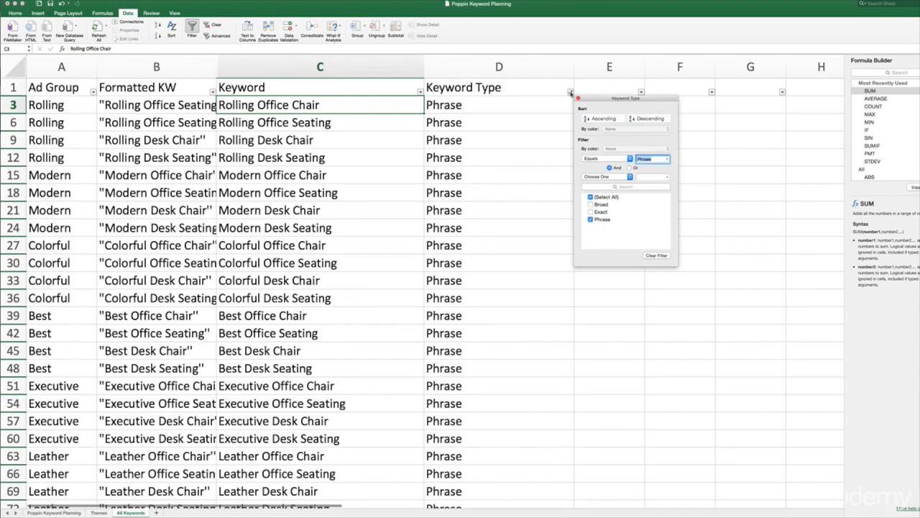
click(590, 212)
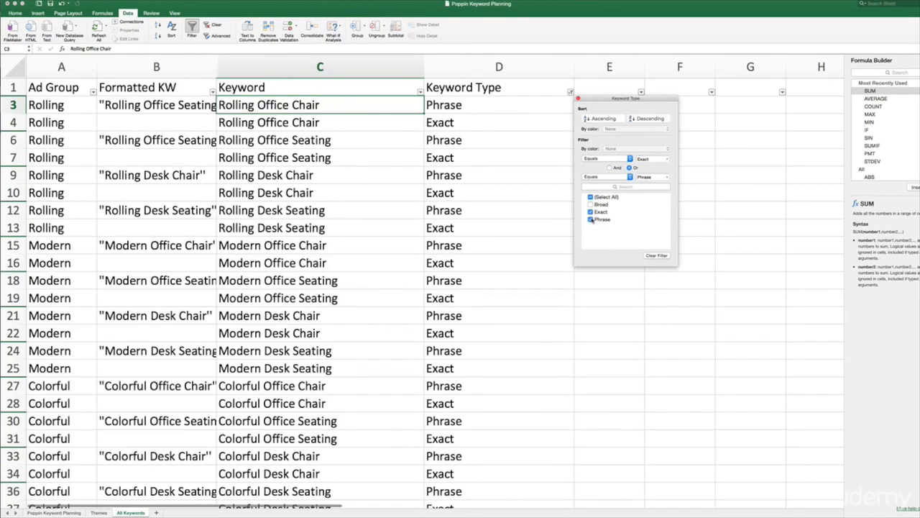
click(591, 220)
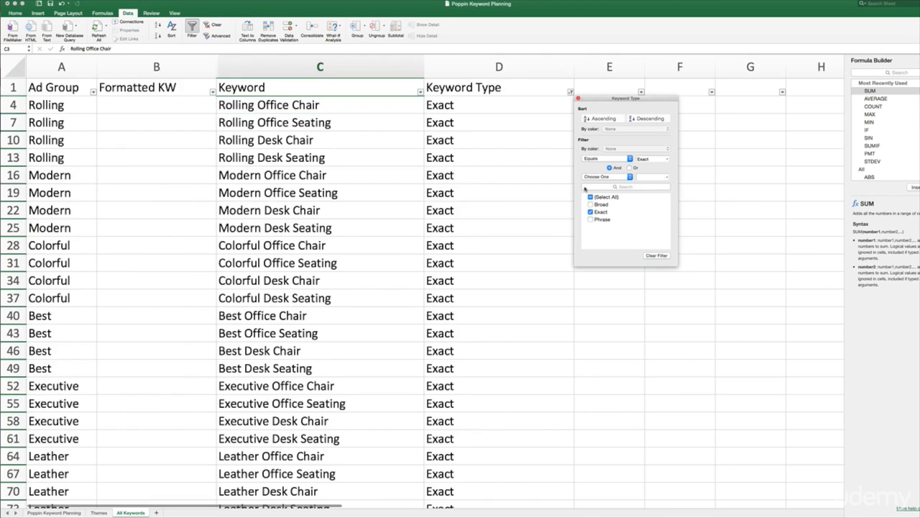
click(578, 99)
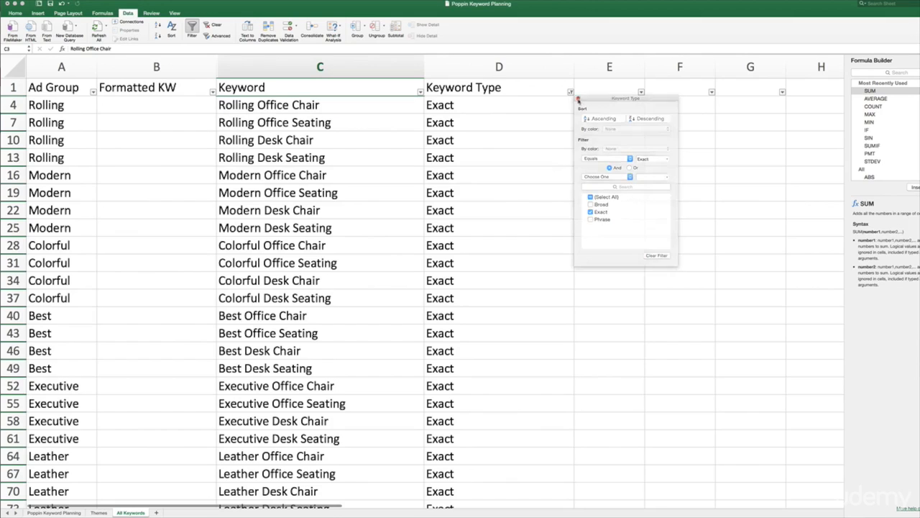
Enter the formula ="["&C4&"]" in cell B4 to wrap the first Exact keyword in square brackets
click(153, 106)
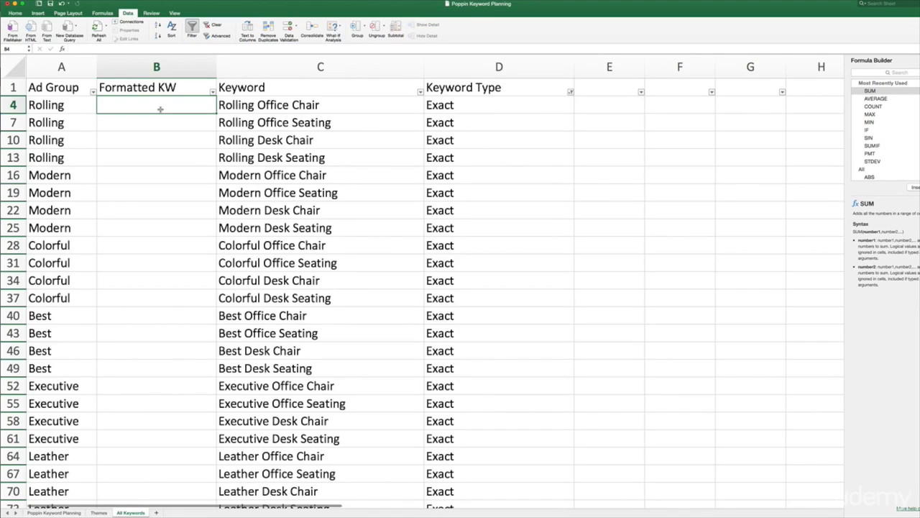
text(=")
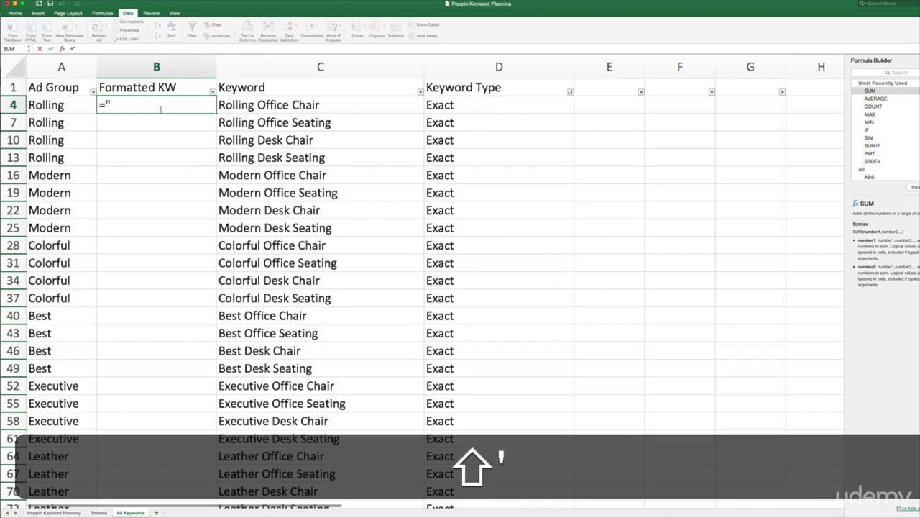
key(BackSpace)
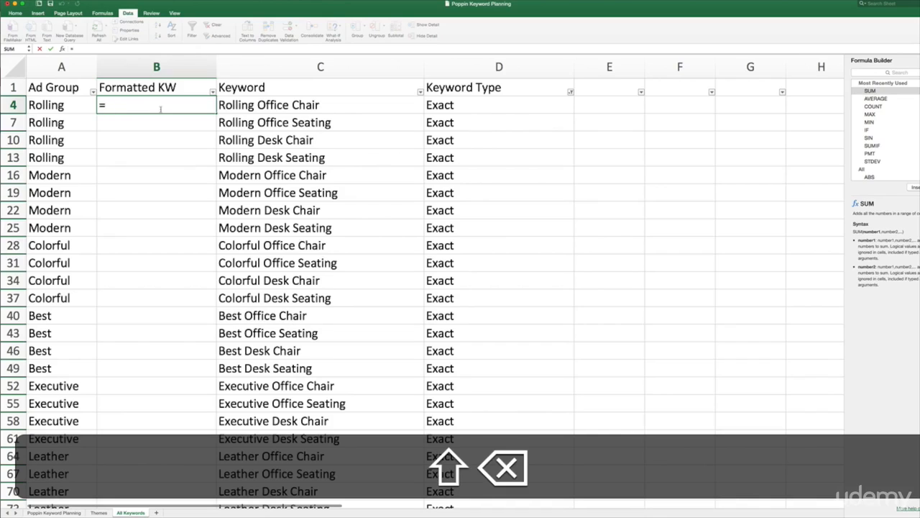
text(")
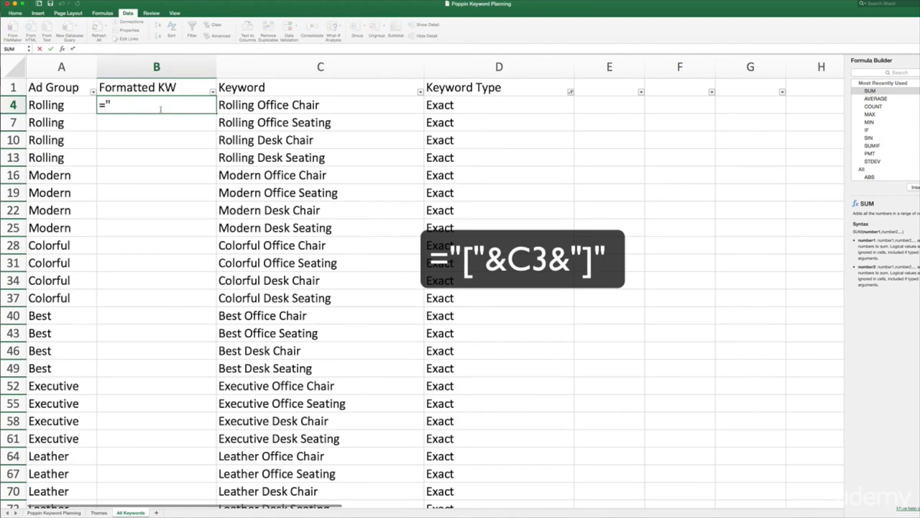
key(BackSpace)
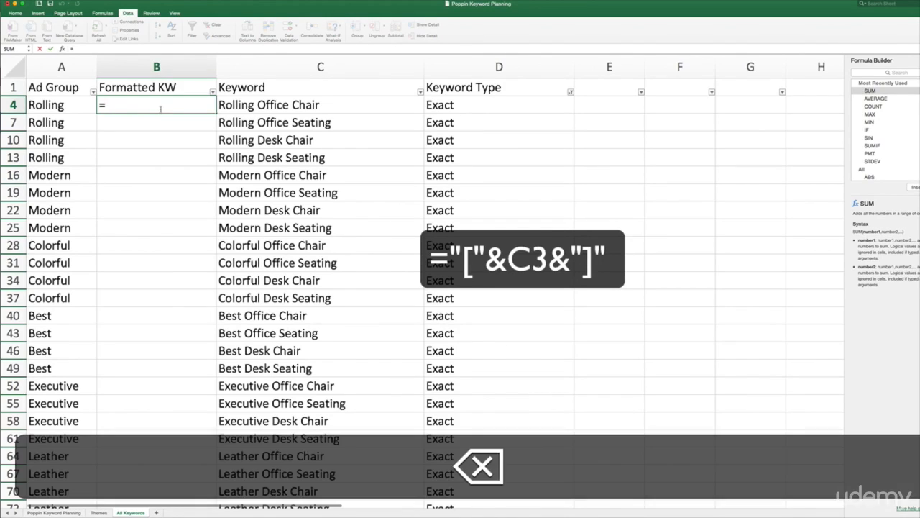
text(")
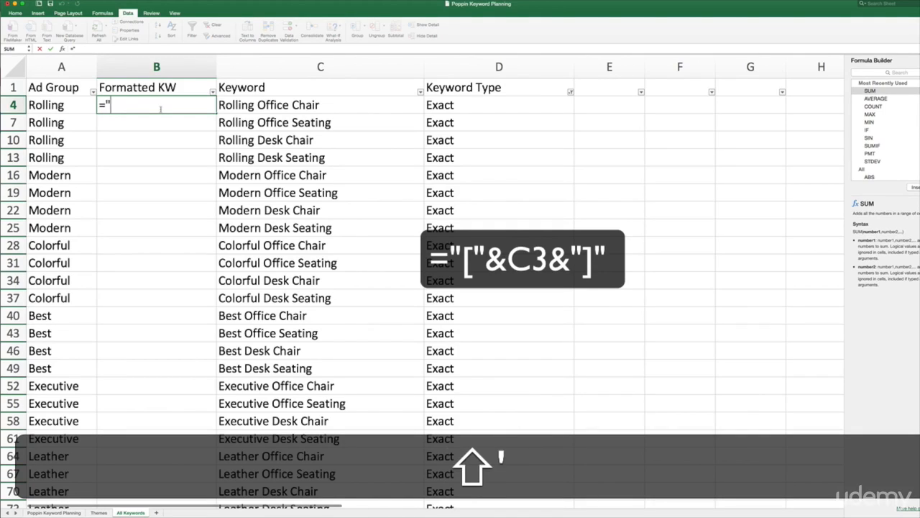
text([)
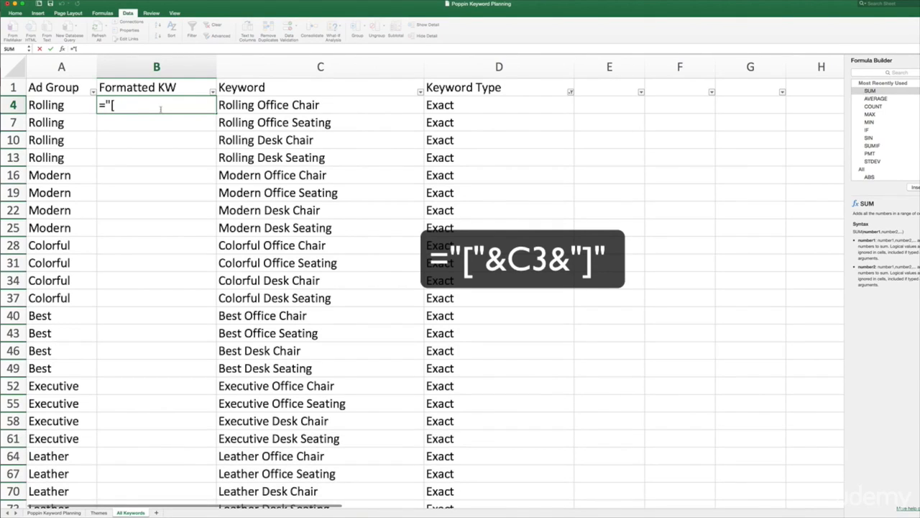
text(")
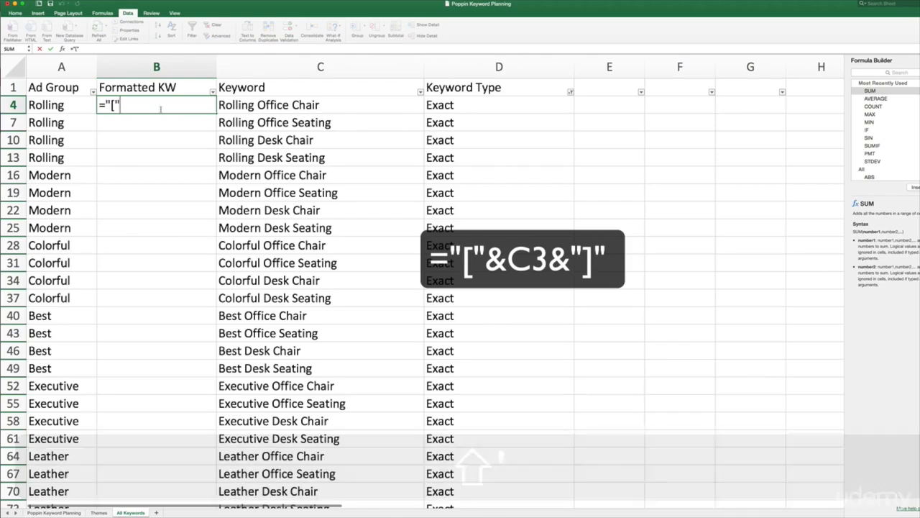
key(shift)
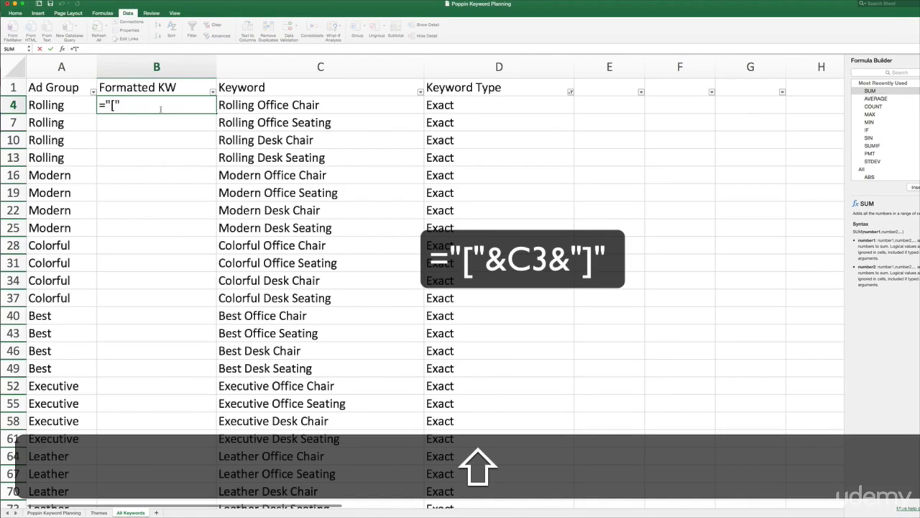
text(&)
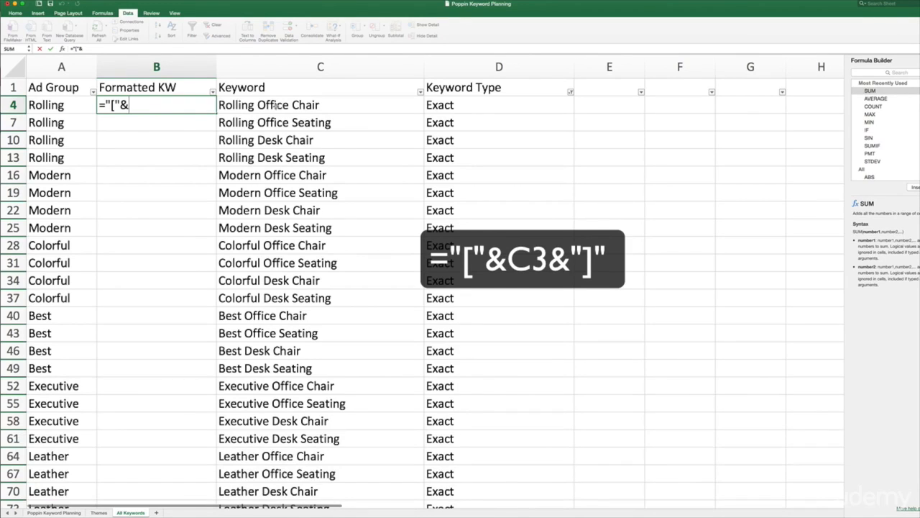
click(267, 104)
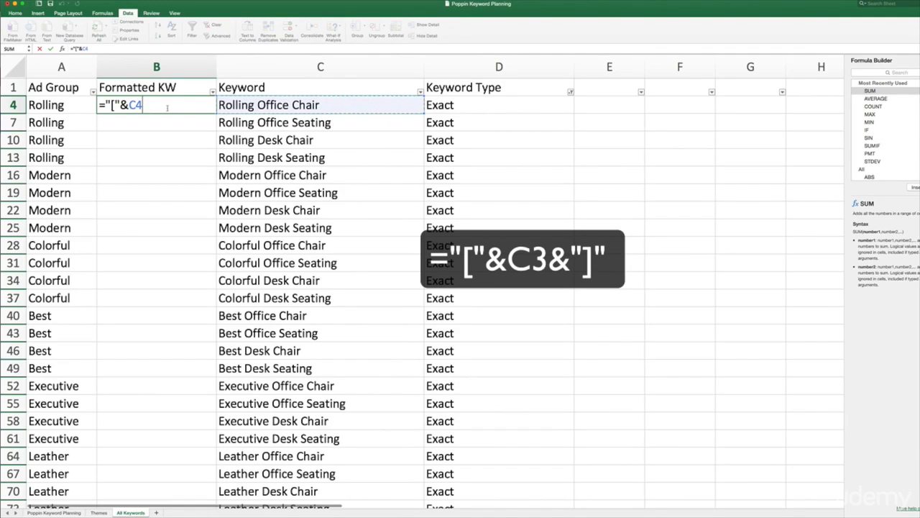
text(&)
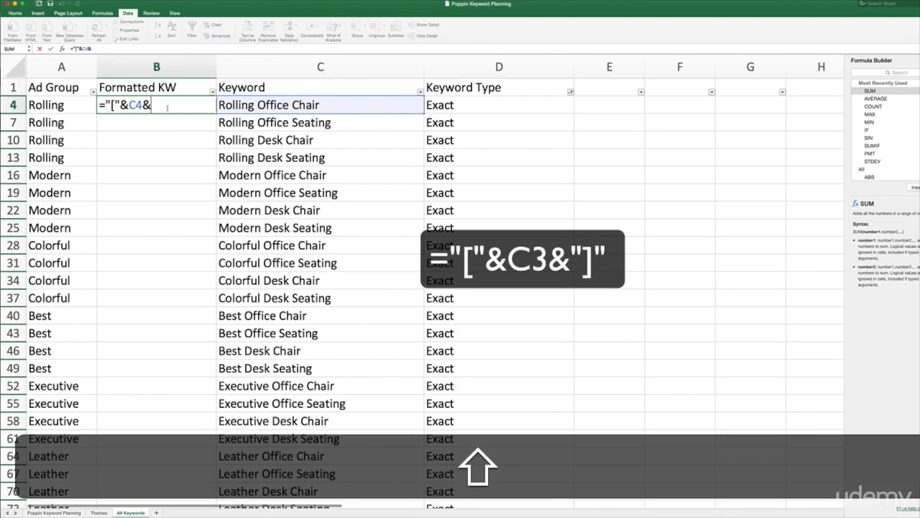
text("]")
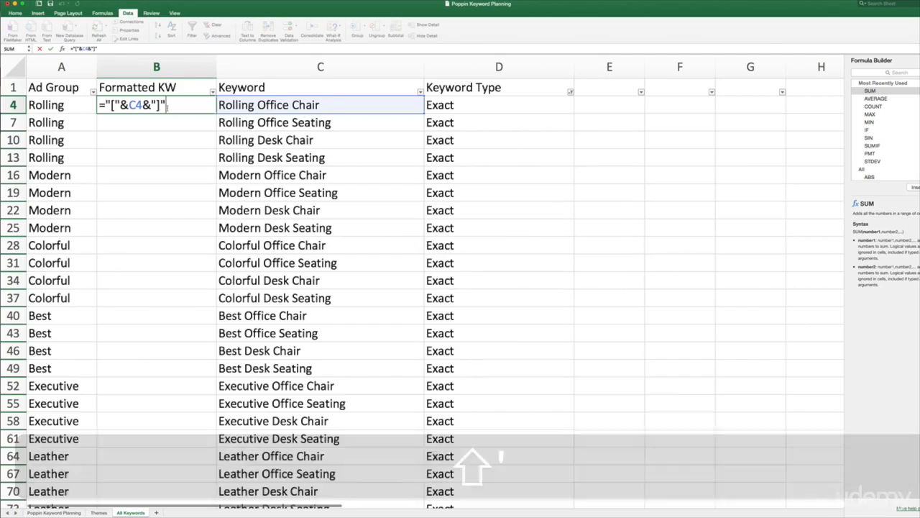
key(Return)
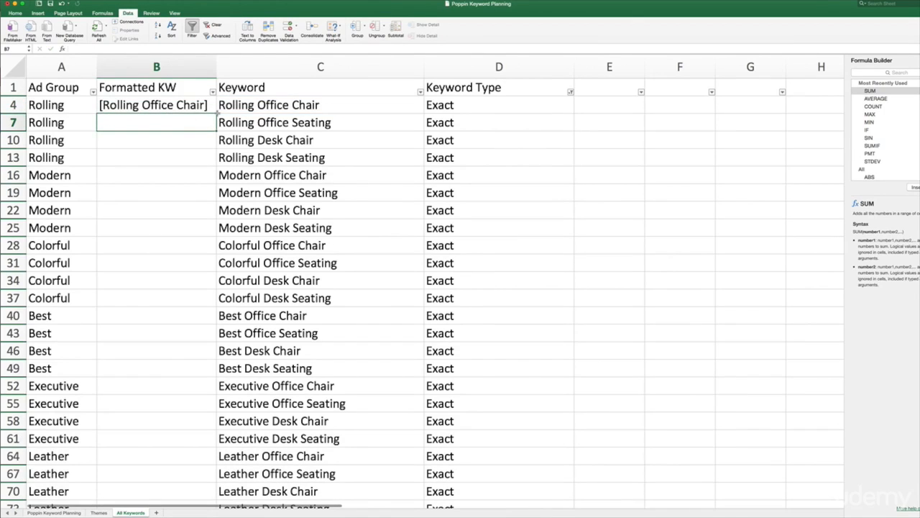
Fill the square-bracket formula from B4 down the Formatted KW column through row 217 for all filtered Exact rows
click(166, 105)
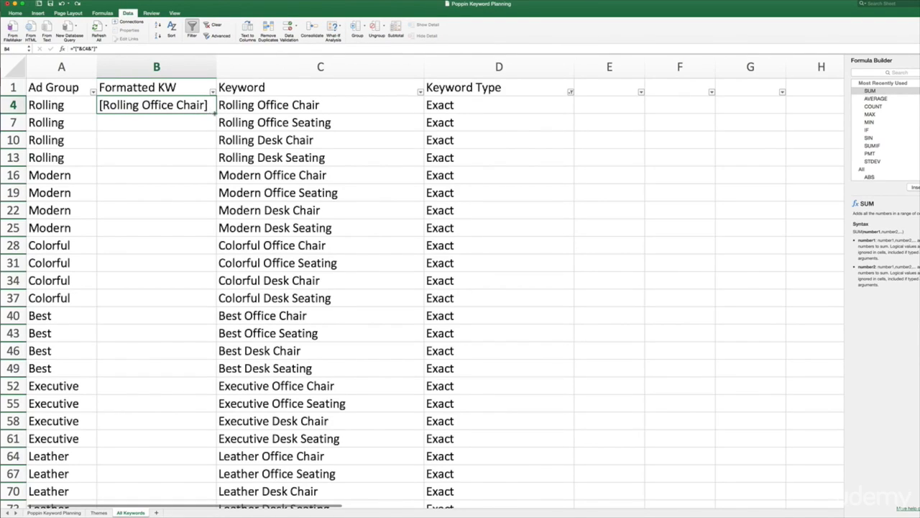
drag(216, 111, 194, 267)
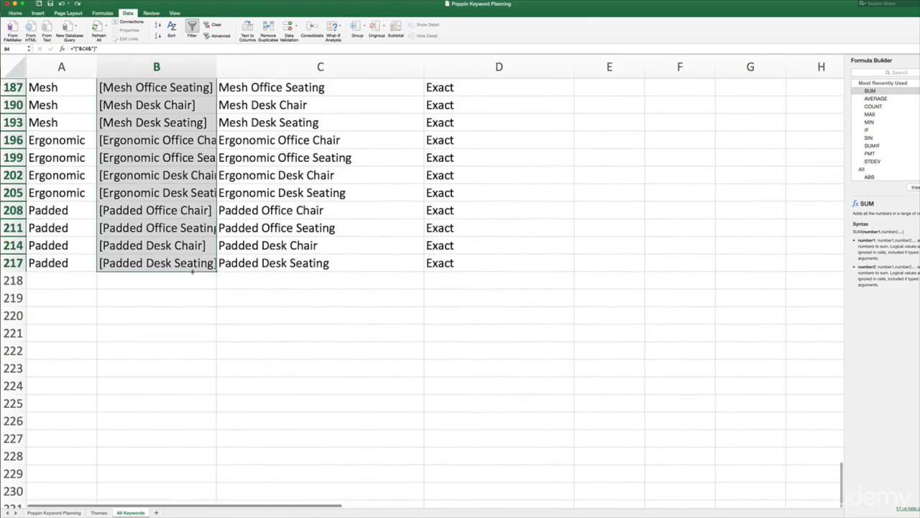
scroll(150, 304, up, 5)
scroll(161, 317, up, 15)
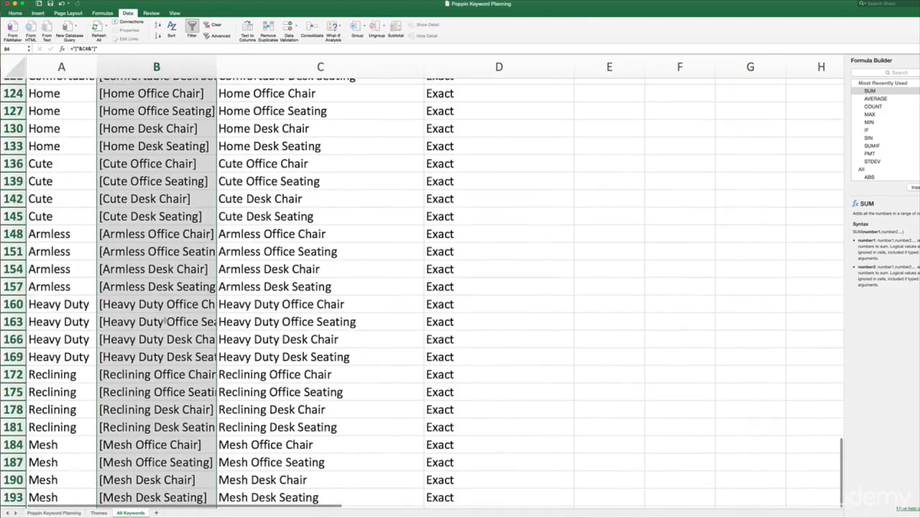
scroll(162, 320, up, 12)
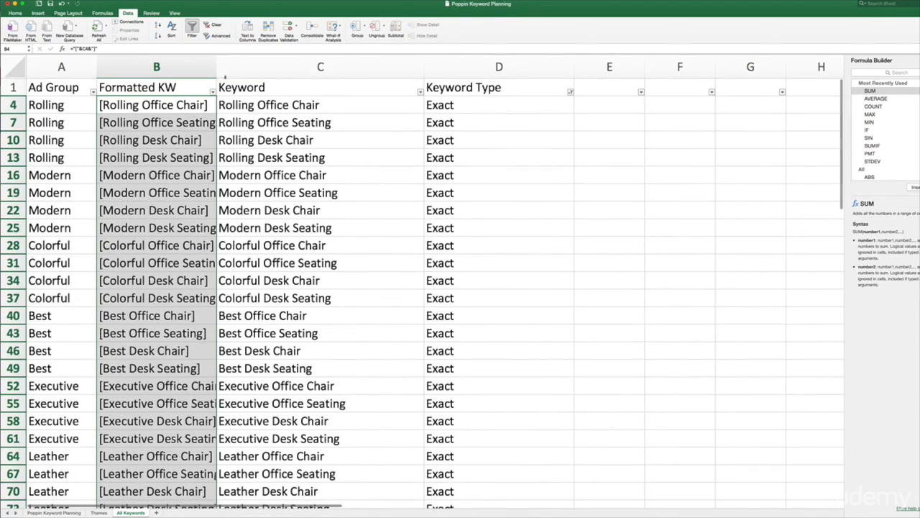
Widen the Formatted KW column so the longest bracketed keywords fit, and check the entries down the list
drag(216, 66, 296, 66)
scroll(226, 230, down, 3)
scroll(225, 231, down, 10)
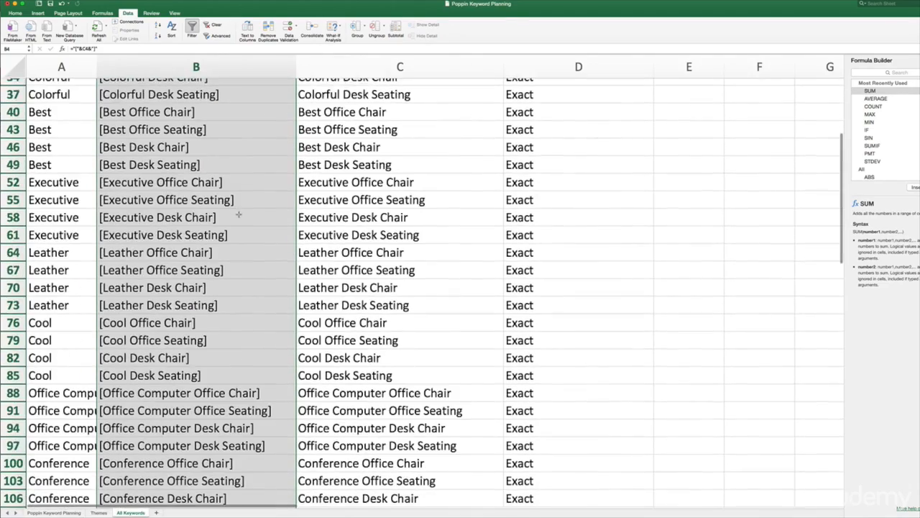
scroll(232, 327, down, 20)
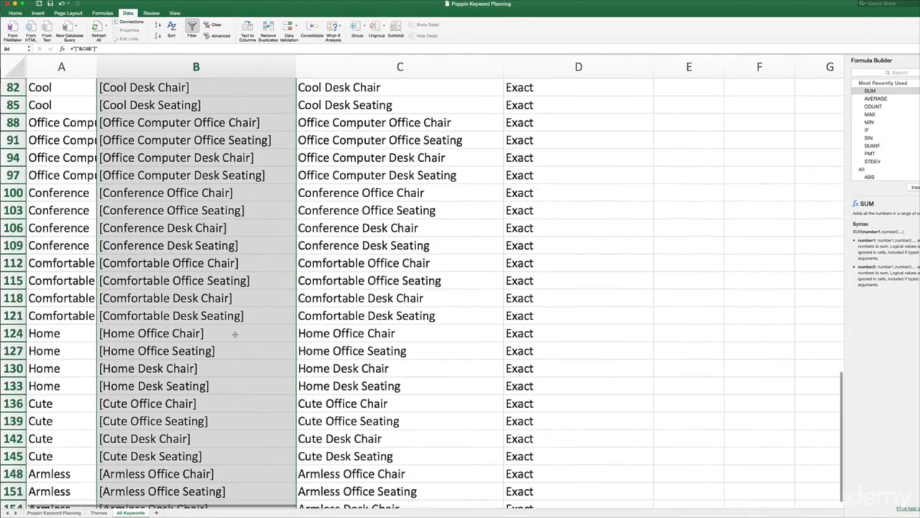
scroll(232, 325, up, 8)
scroll(232, 327, up, 20)
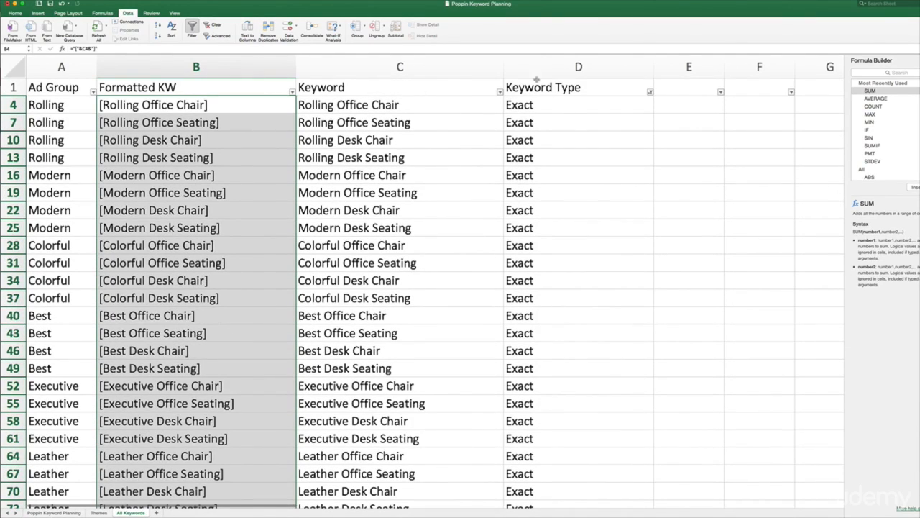
Reset the Keyword Type filter to show all Broad, Phrase and Exact rows
click(650, 93)
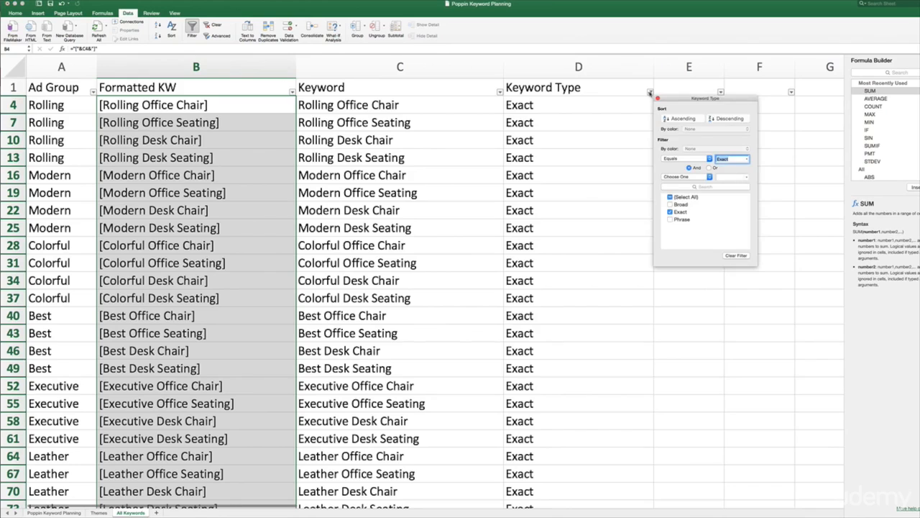
click(670, 197)
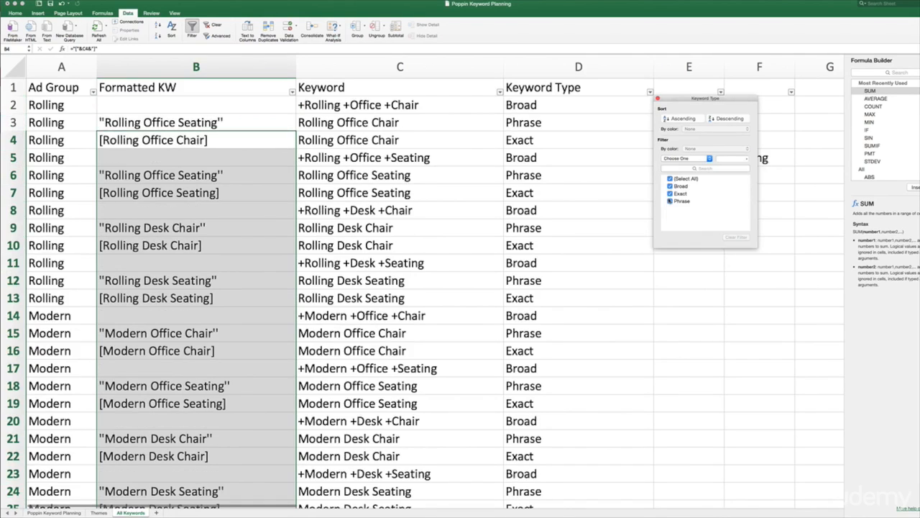
click(659, 99)
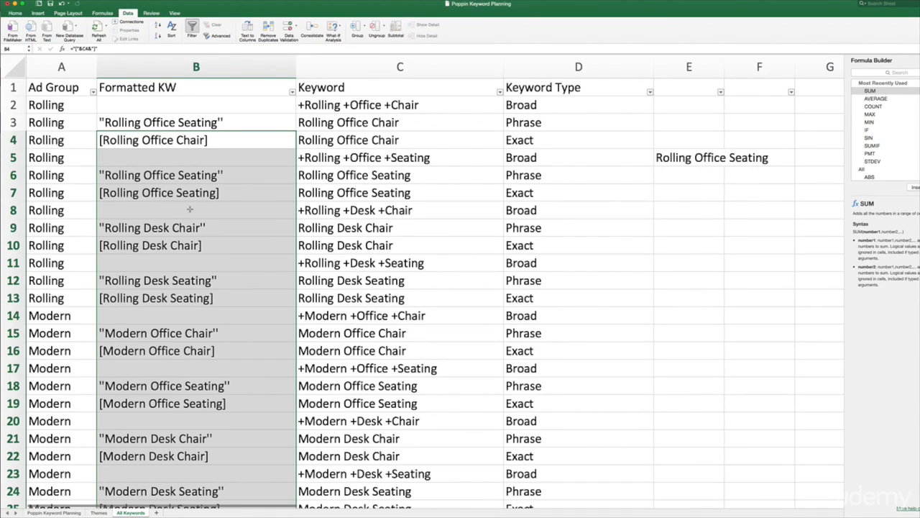
Examine the formulas behind the Phrase and Exact entries in the first rows of the Formatted KW column
scroll(190, 209, down, 1)
scroll(190, 209, up, 1)
click(205, 72)
click(205, 119)
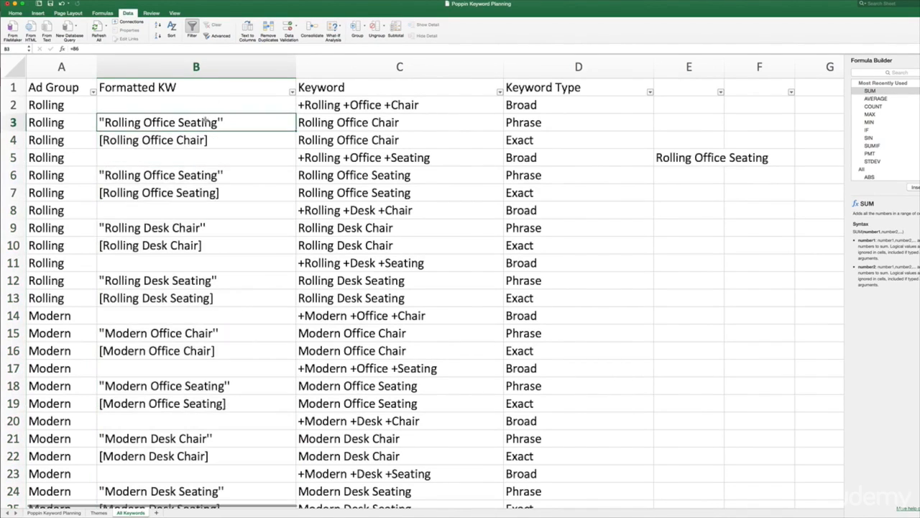
click(204, 141)
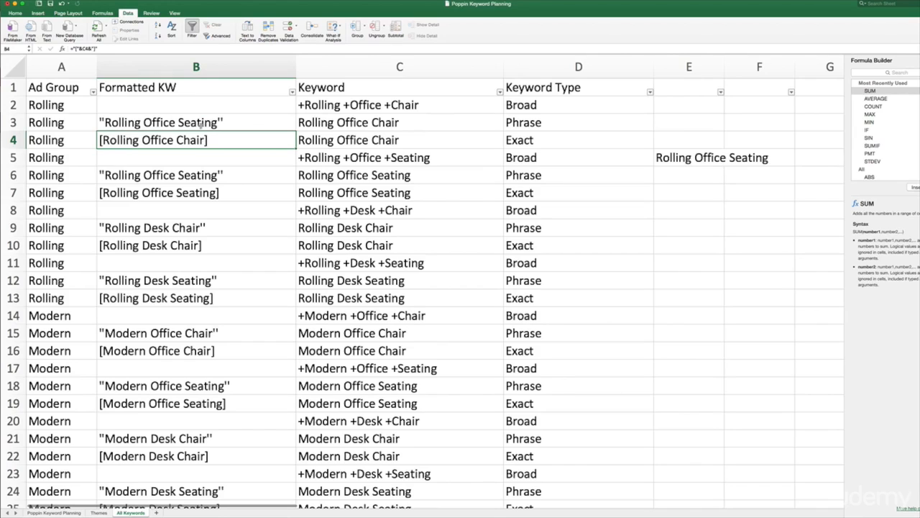
key(Down)
key(Down)
key(Down)
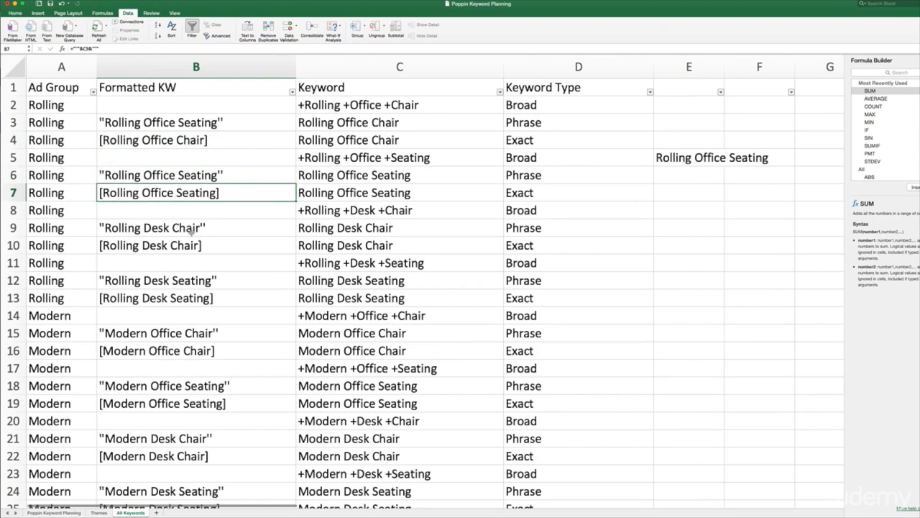
click(192, 233)
click(194, 245)
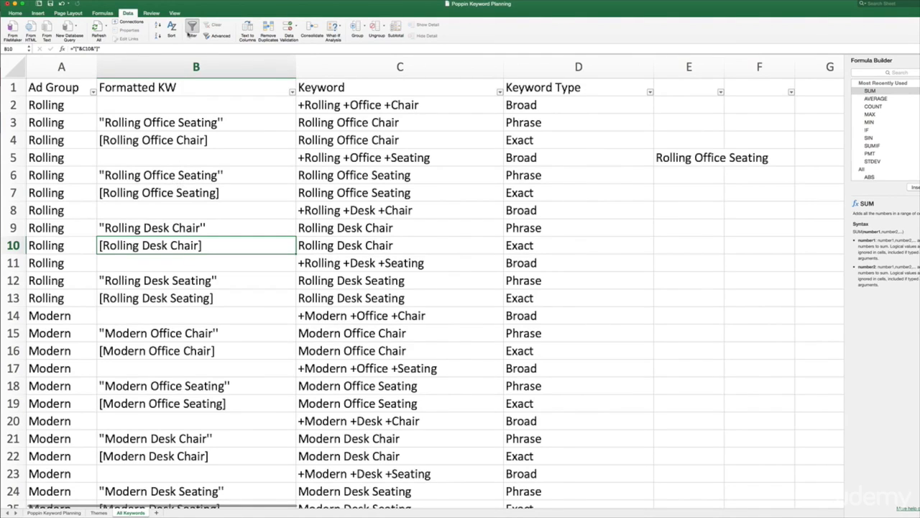
Copy the whole Formatted KW column and paste it over itself as Values Only to replace the formulas with plain text
click(196, 66)
key(super+c)
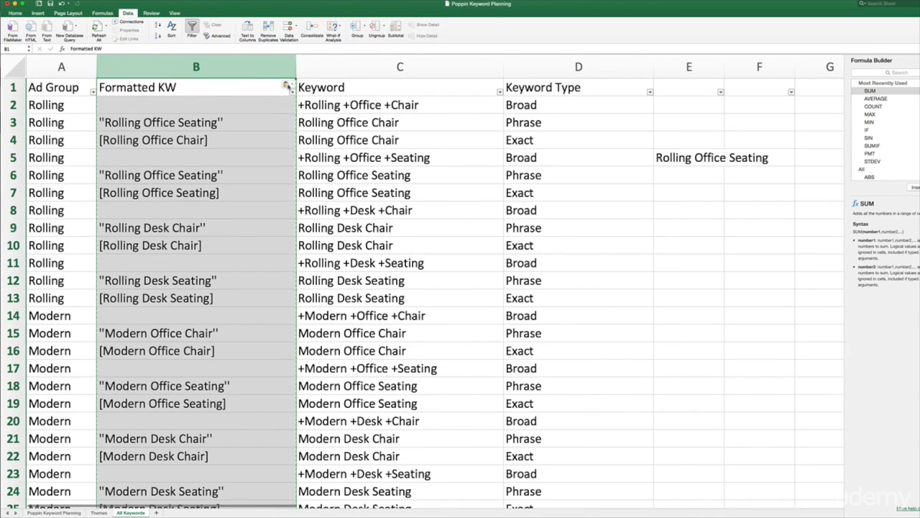
click(287, 86)
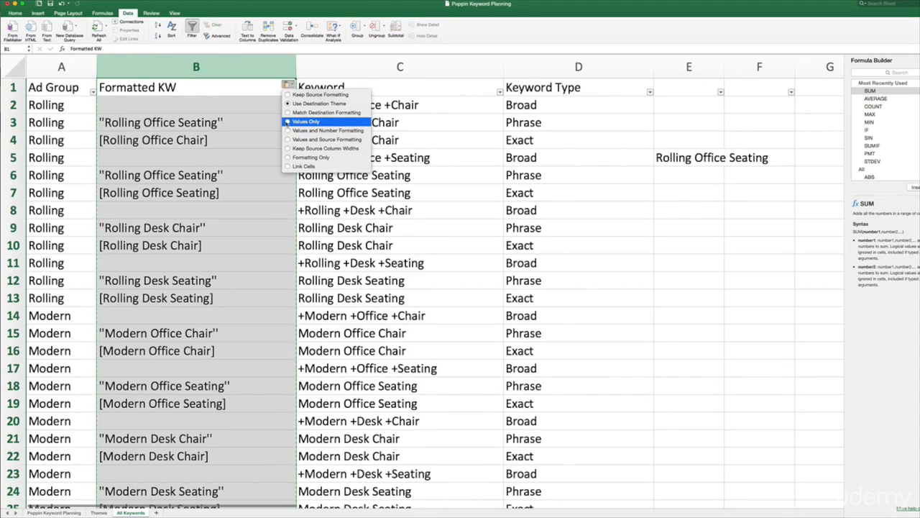
click(288, 121)
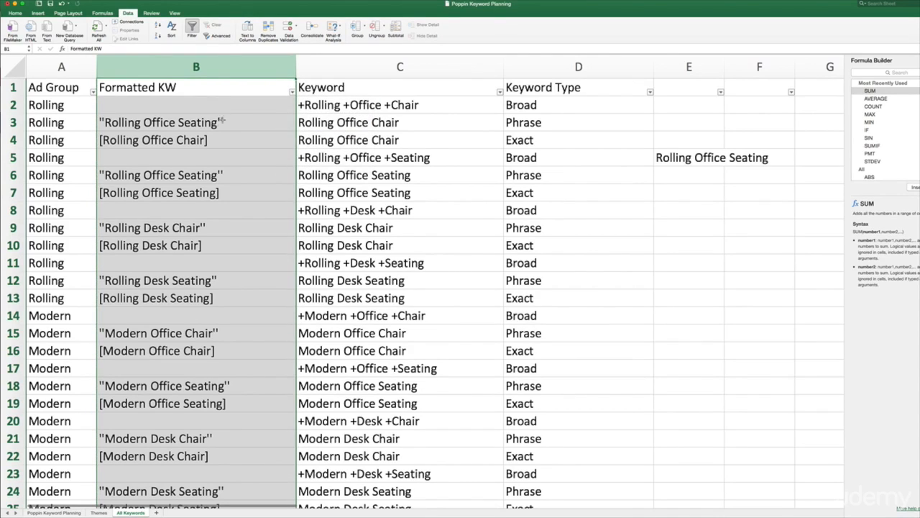
Check cells B3 to B15 in the Formatted KW column to see whether they hold plain text instead of formulas
click(216, 123)
click(216, 138)
click(216, 158)
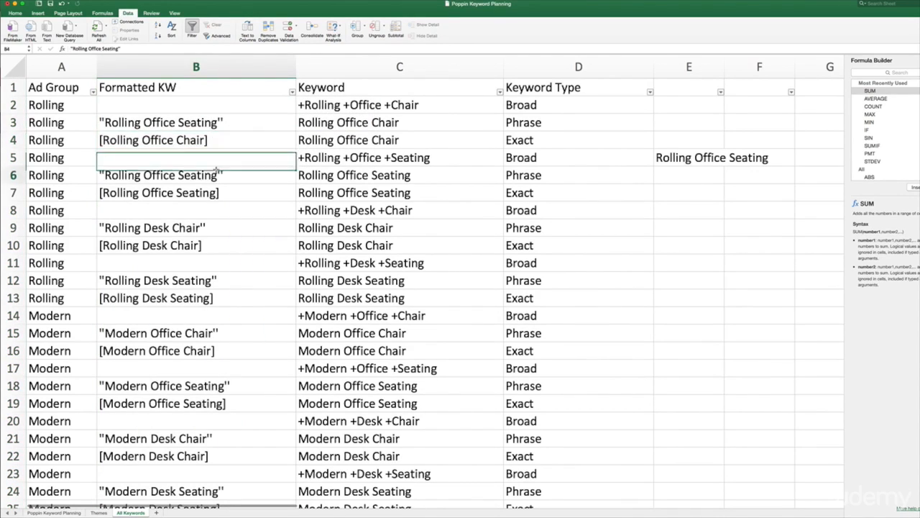
click(217, 175)
click(220, 193)
click(212, 225)
click(207, 245)
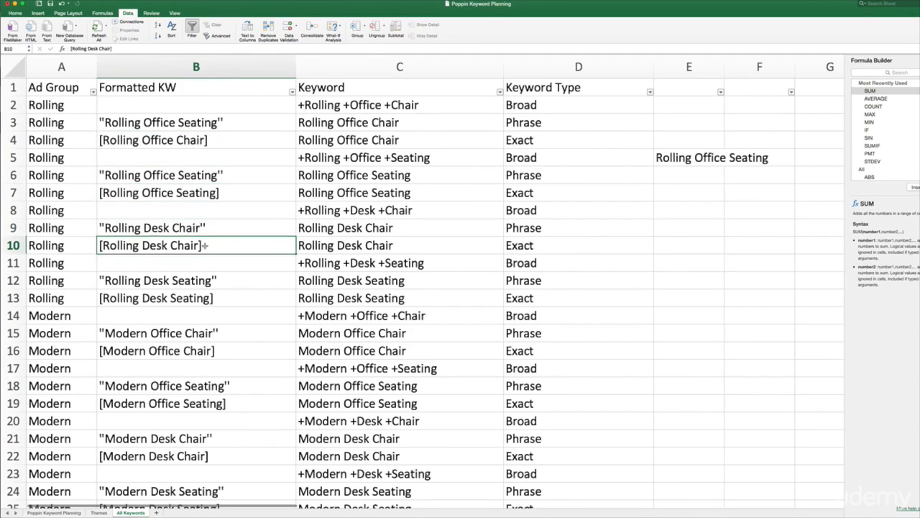
click(216, 281)
click(215, 299)
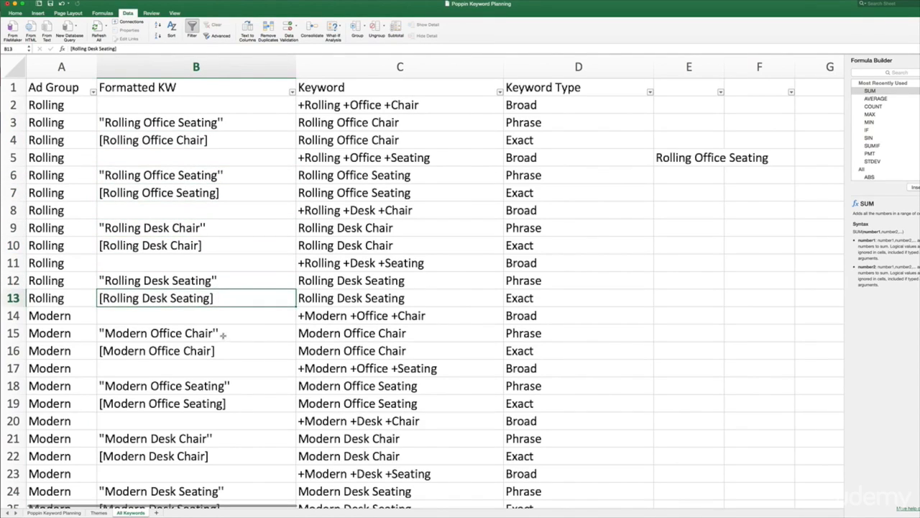
click(222, 335)
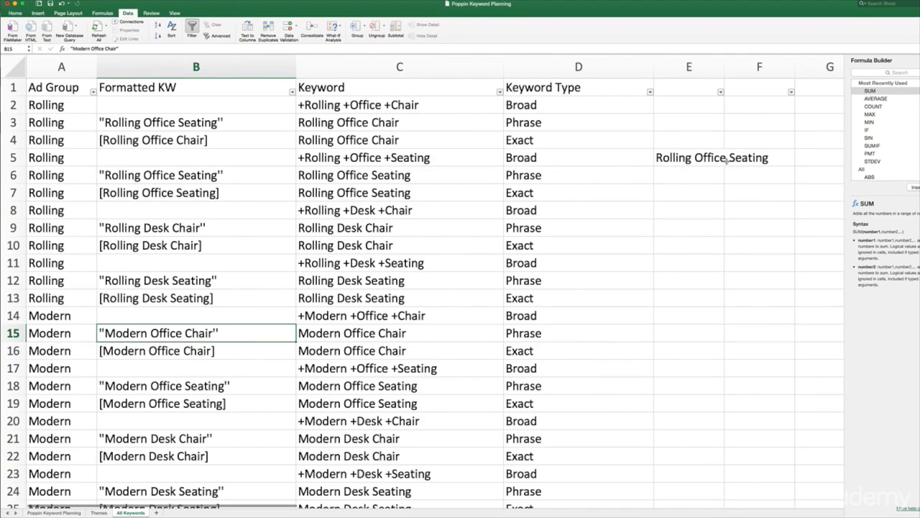
Delete the stray text "Rolling Office Seating" from cell E5
click(763, 157)
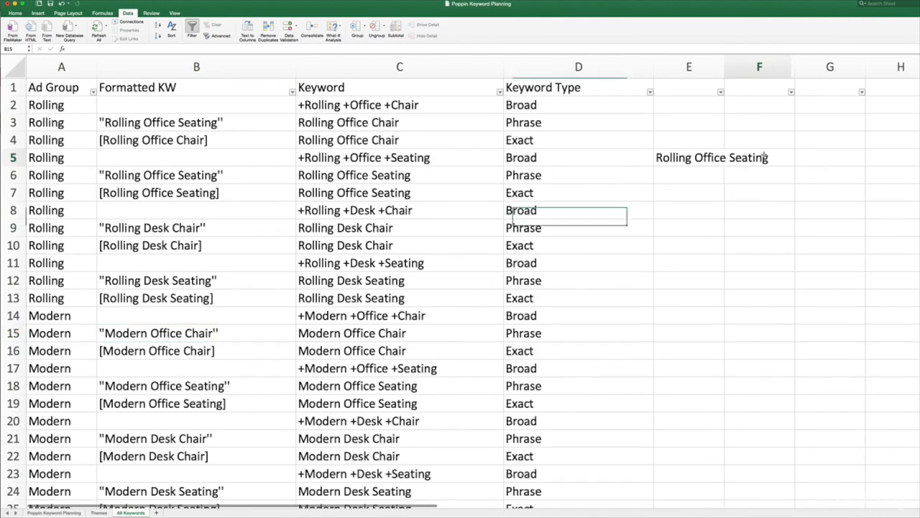
click(711, 160)
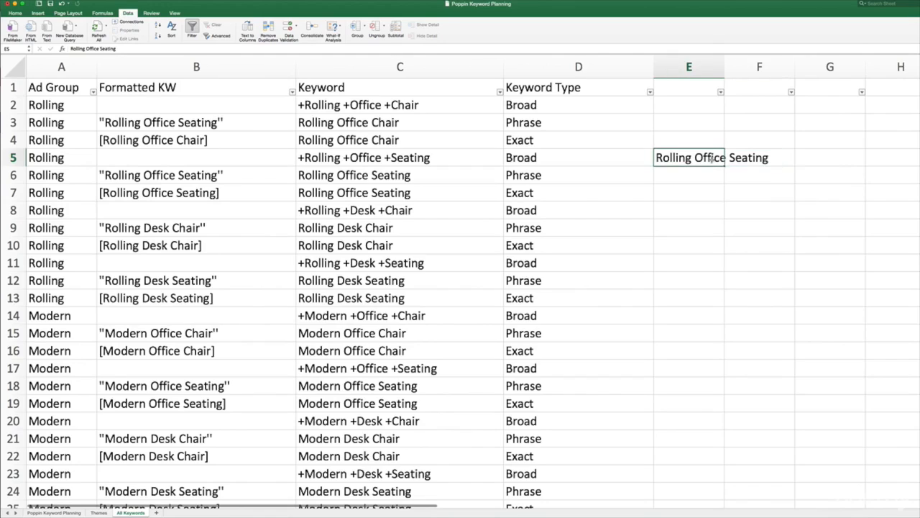
key(Delete)
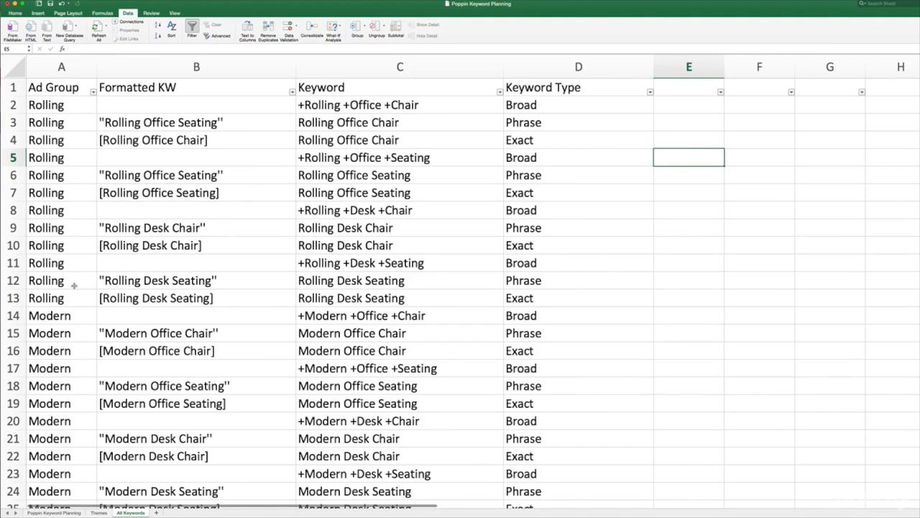
scroll(65, 291, down, 7)
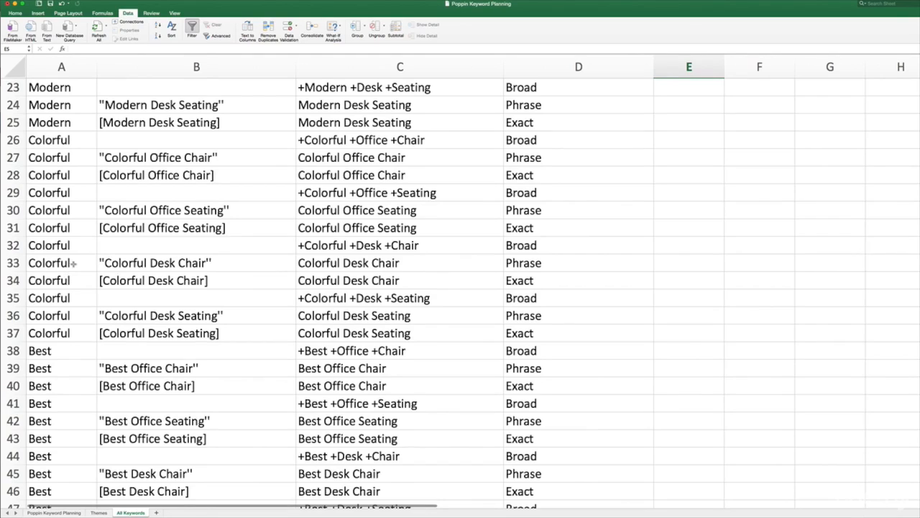
scroll(72, 263, up, 5)
scroll(74, 264, up, 5)
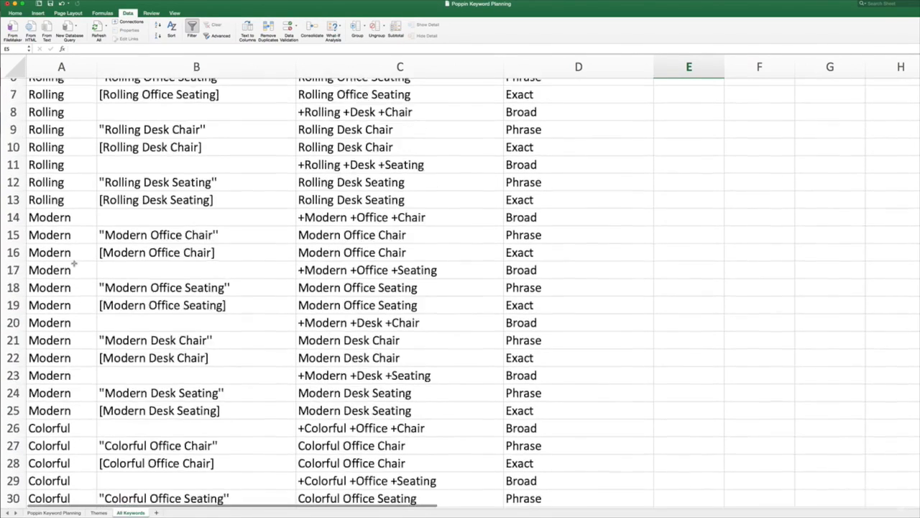